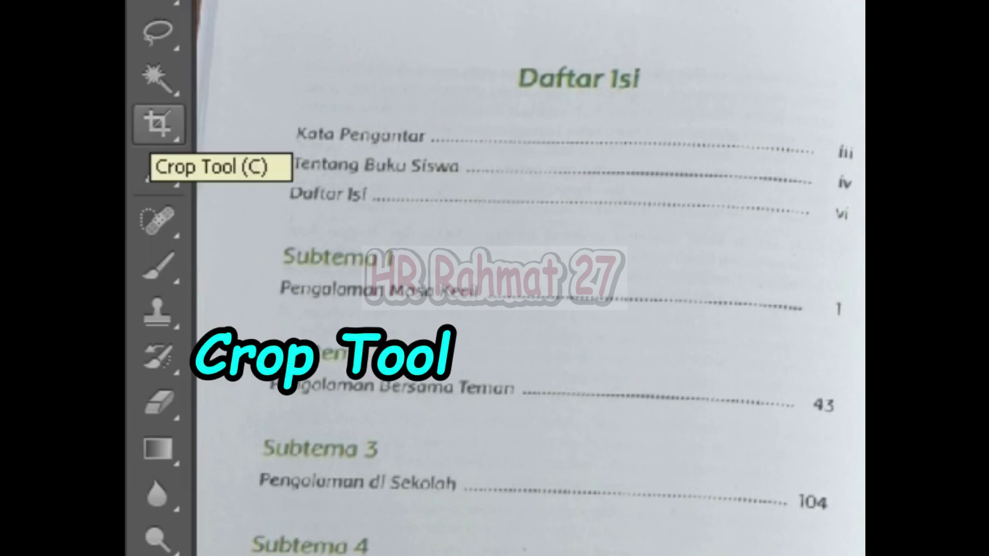
# Step: Crop the photo to the right-hand page, rotating the crop box about 3° to straighten it
pyautogui.click(157, 123)
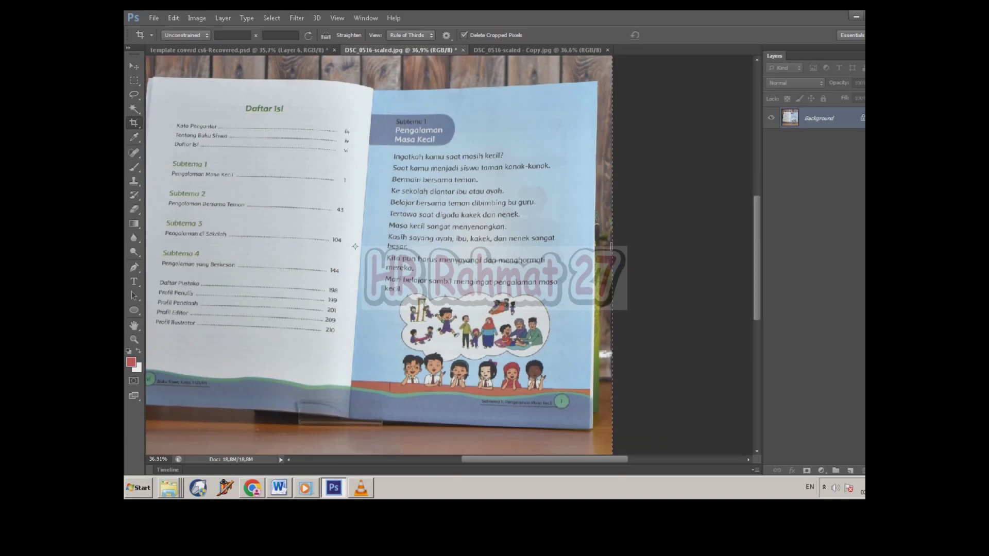
pyautogui.moveTo(357, 76); pyautogui.dragTo(594, 428)
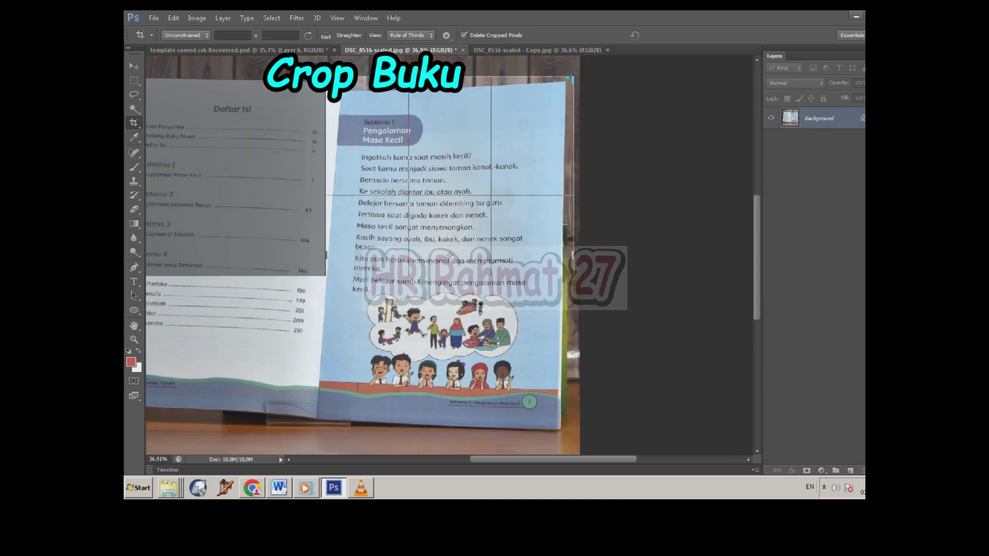
pyautogui.moveTo(594, 427); pyautogui.dragTo(605, 433)
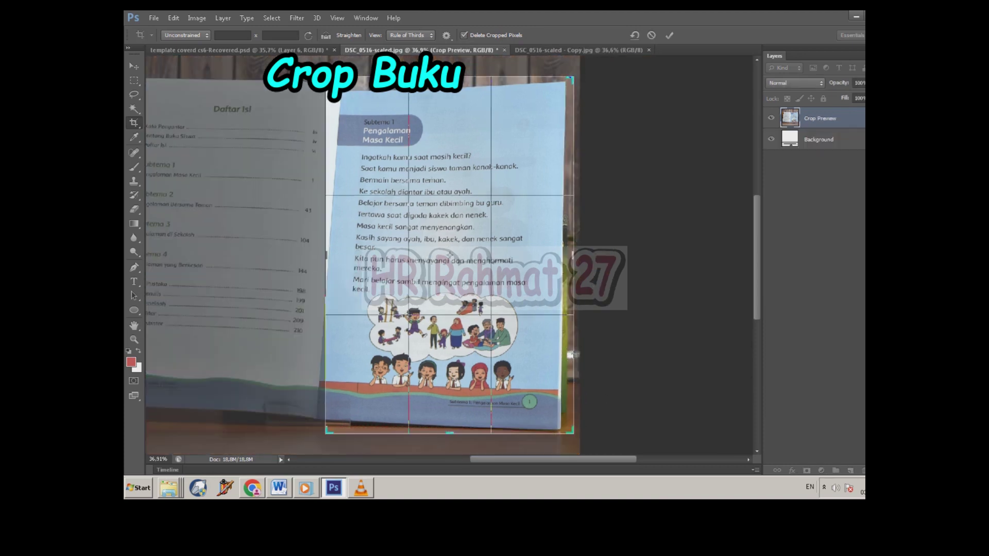
pyautogui.moveTo(592, 77)
pyautogui.mouseDown()
pyautogui.moveTo(587, 54)
pyautogui.moveTo(596, 61)
pyautogui.mouseUp()
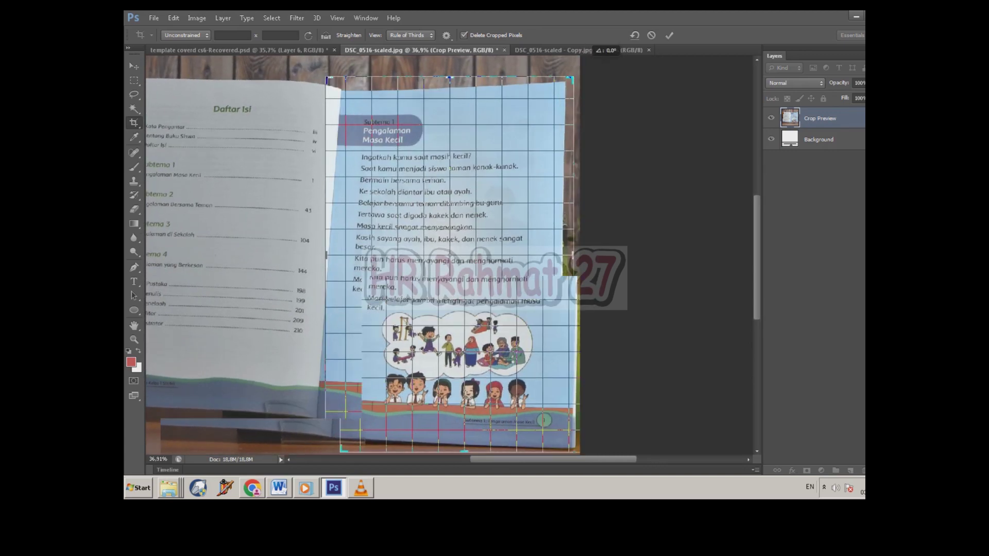
pyautogui.moveTo(326, 255); pyautogui.dragTo(317, 255)
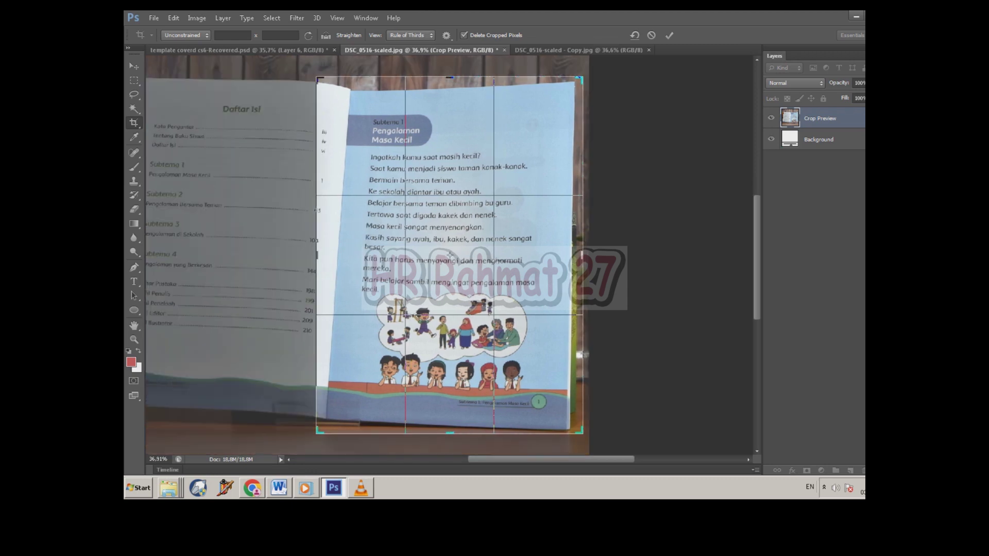
pyautogui.press('Return')
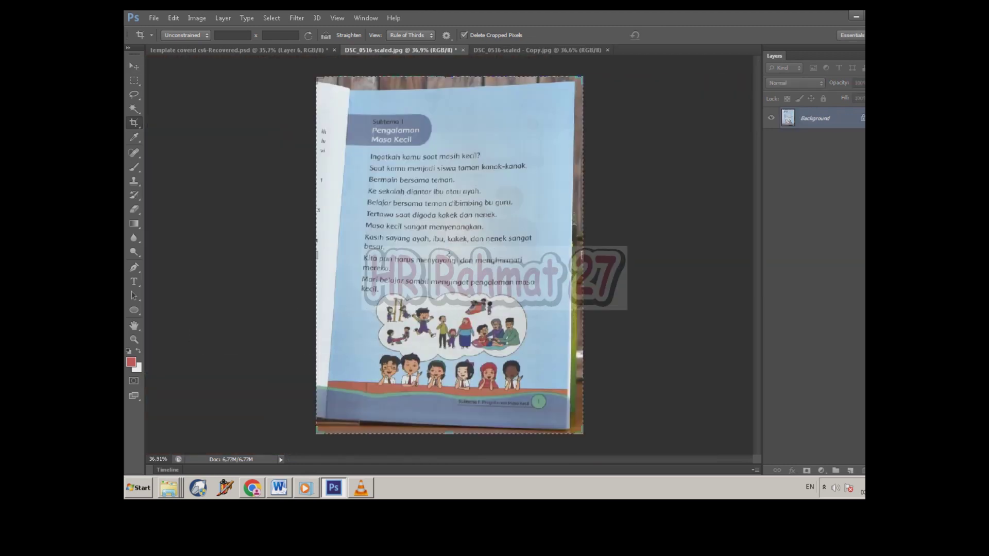
# Step: Zoom out and duplicate the Background layer as 'Background copy'
pyautogui.click(134, 66)
pyautogui.hotkey('ctrl', '-')
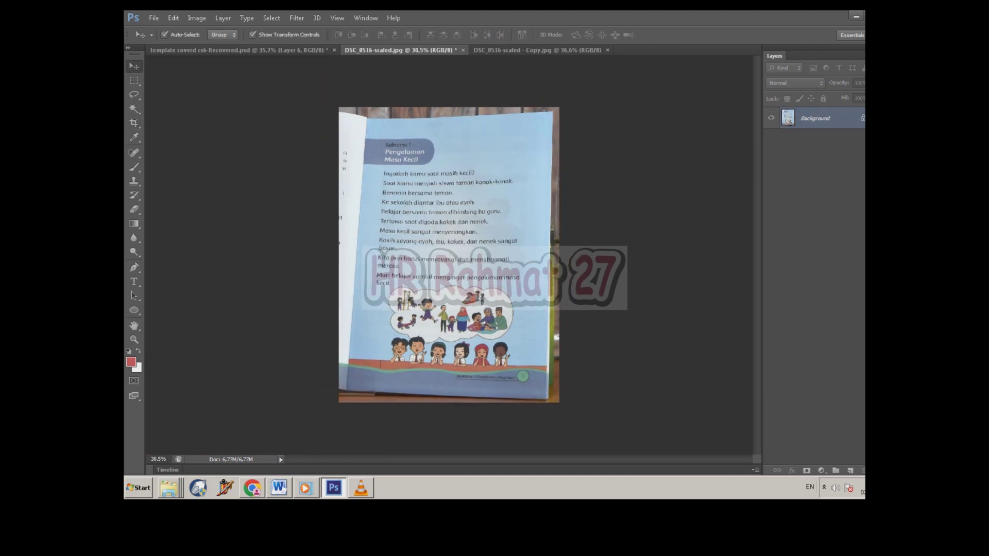
pyautogui.scroll(1, 449, 255)
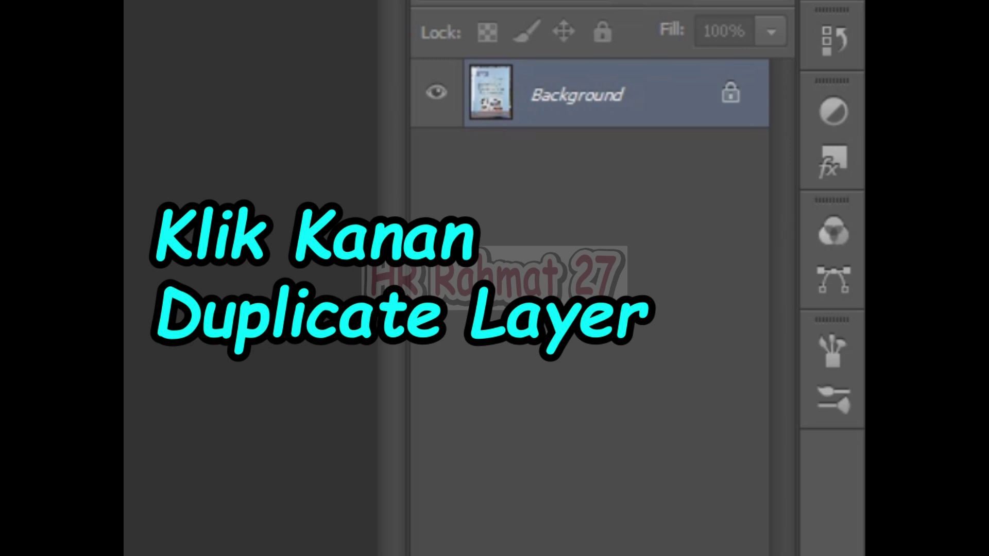
pyautogui.rightClick(577, 89)
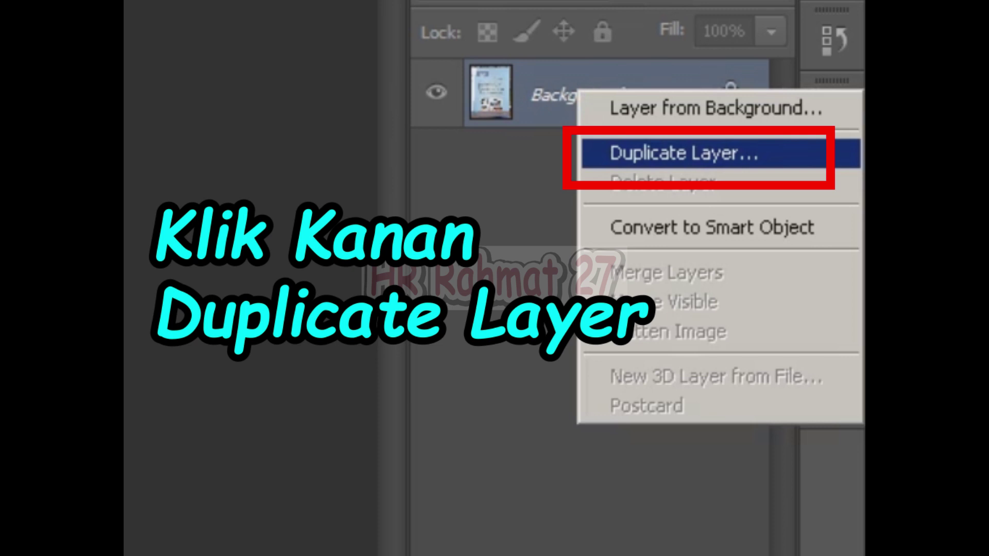
pyautogui.click(685, 153)
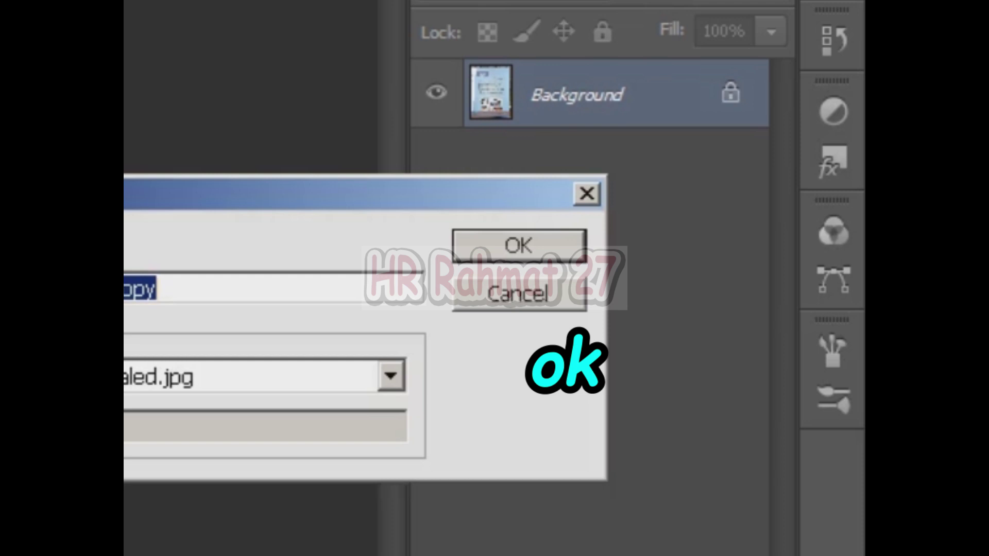
pyautogui.press('Return')
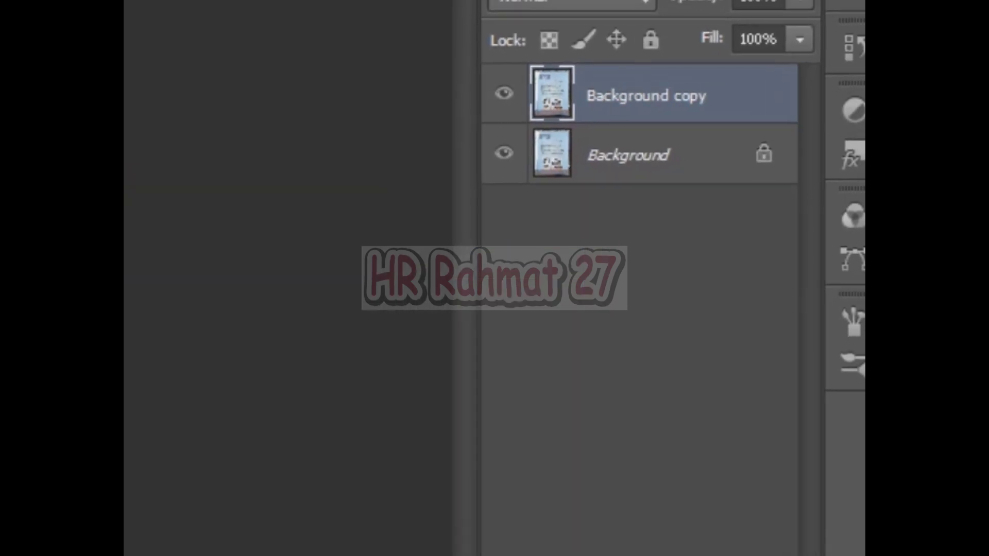
# Step: Free-transform the Background copy, pulling all four page corners outward to correct the perspective
pyautogui.hotkey('ctrl', 't')
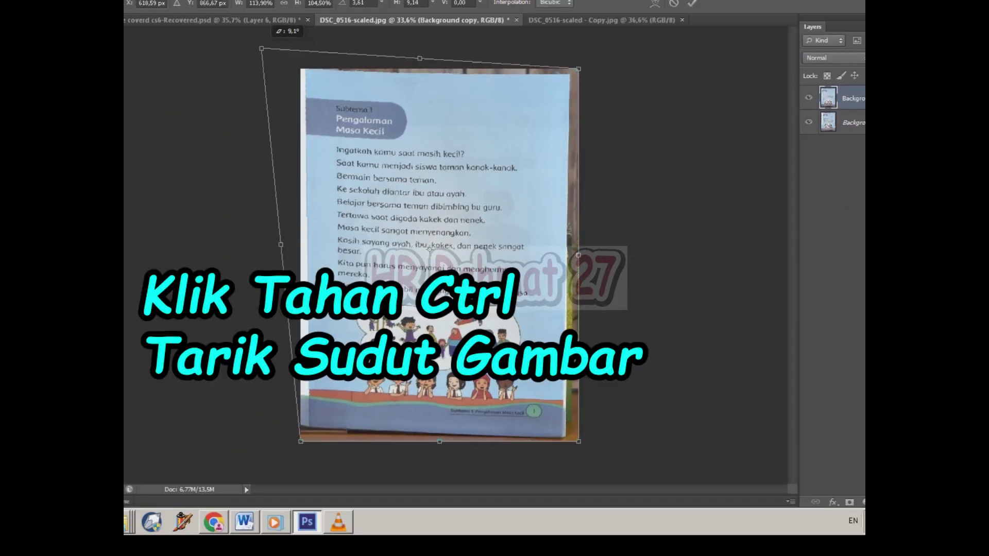
pyautogui.moveTo(270, 60); pyautogui.dragTo(254, 48)
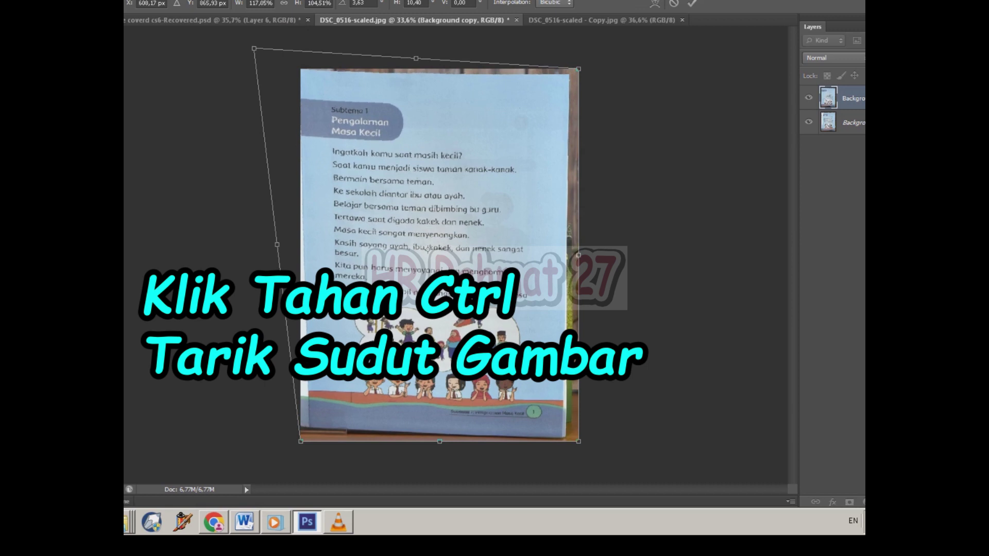
pyautogui.moveTo(579, 68); pyautogui.dragTo(590, 62)
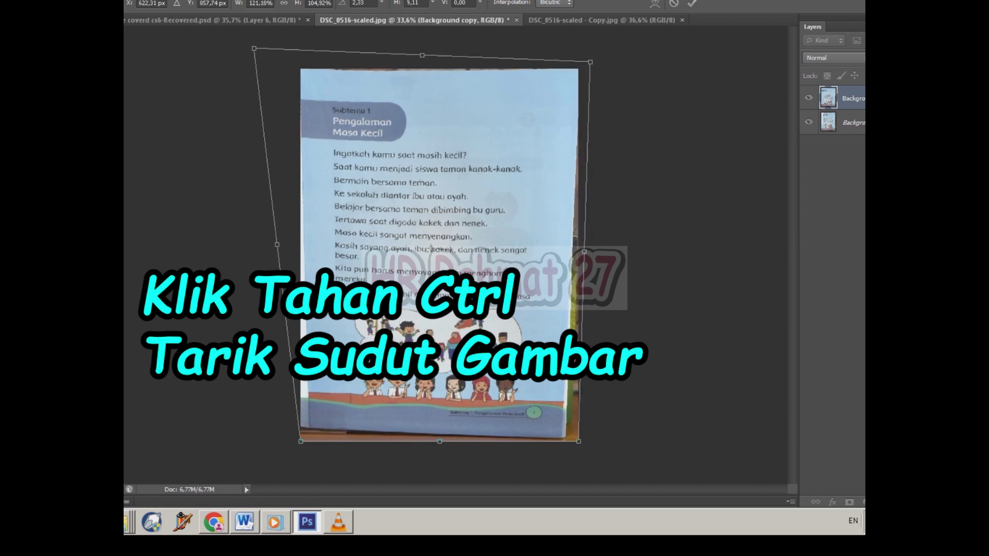
pyautogui.moveTo(578, 441); pyautogui.dragTo(597, 443)
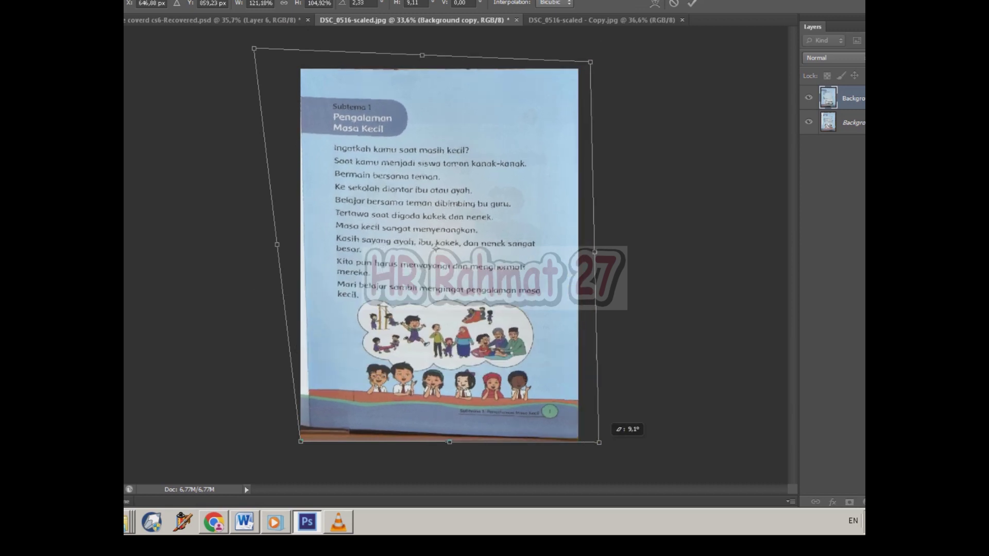
pyautogui.moveTo(301, 442); pyautogui.dragTo(282, 462)
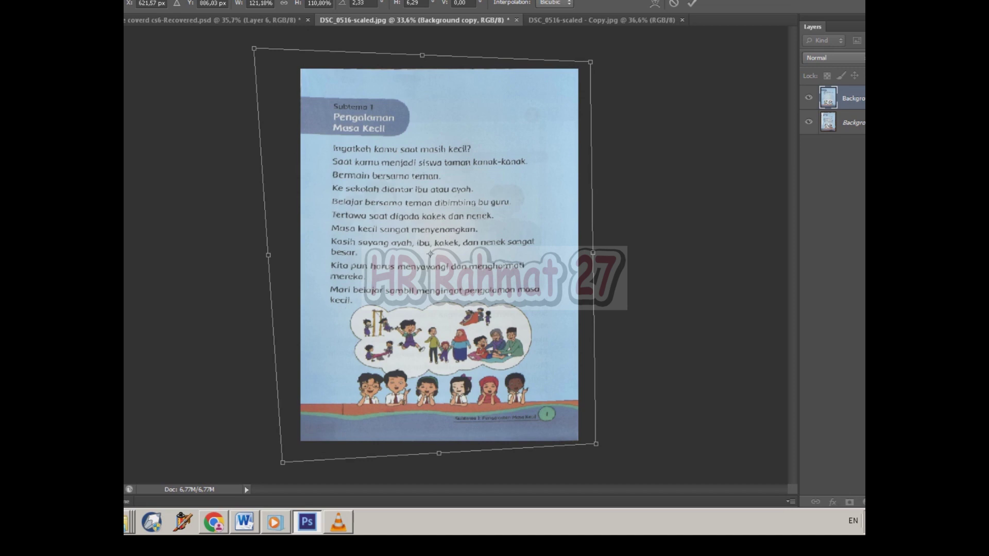
pyautogui.press('Return')
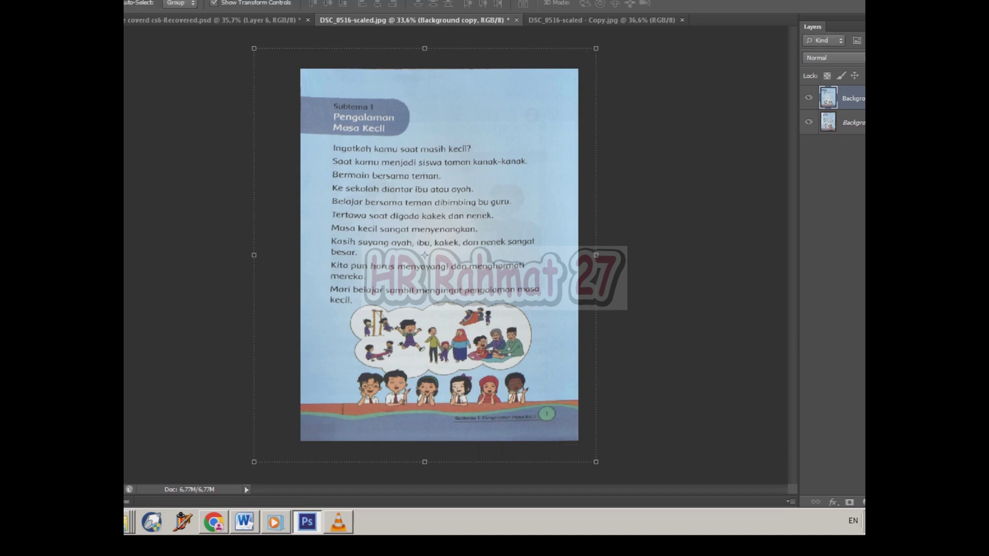
# Step: Toggle the Background copy's visibility to compare the straightened page with the original
pyautogui.hotkey('ctrl', '+')
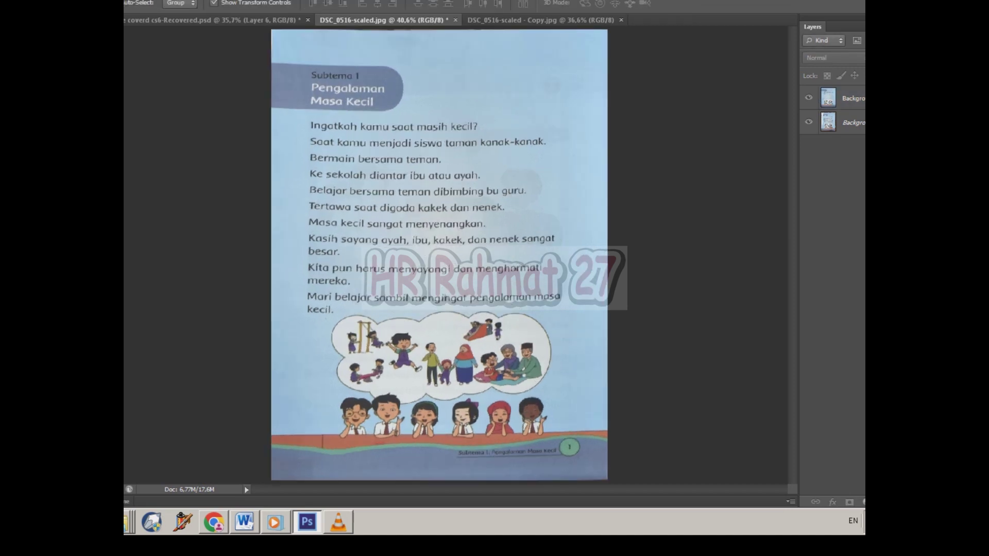
pyautogui.hotkey('ctrl', '-')
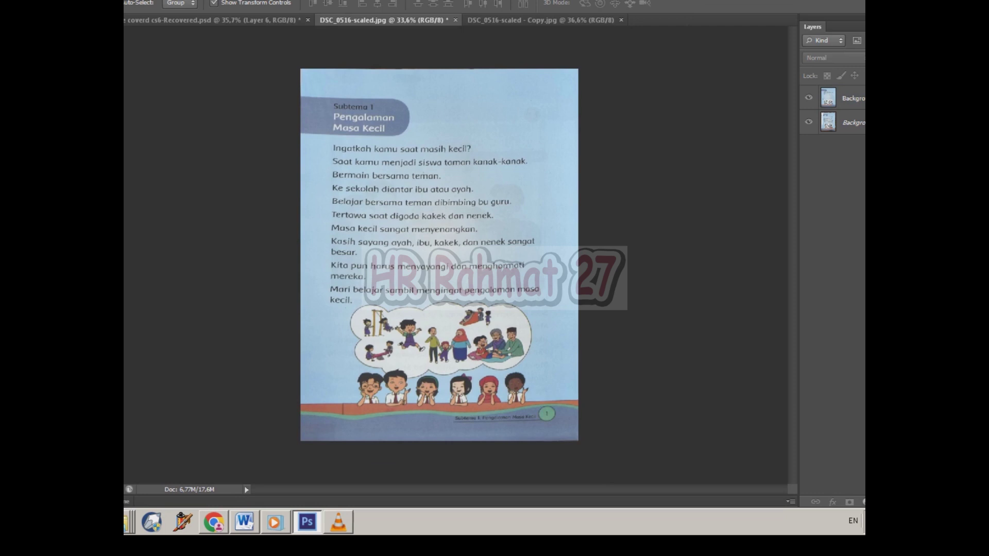
pyautogui.hotkey('ctrl', '+')
pyautogui.click(809, 97)
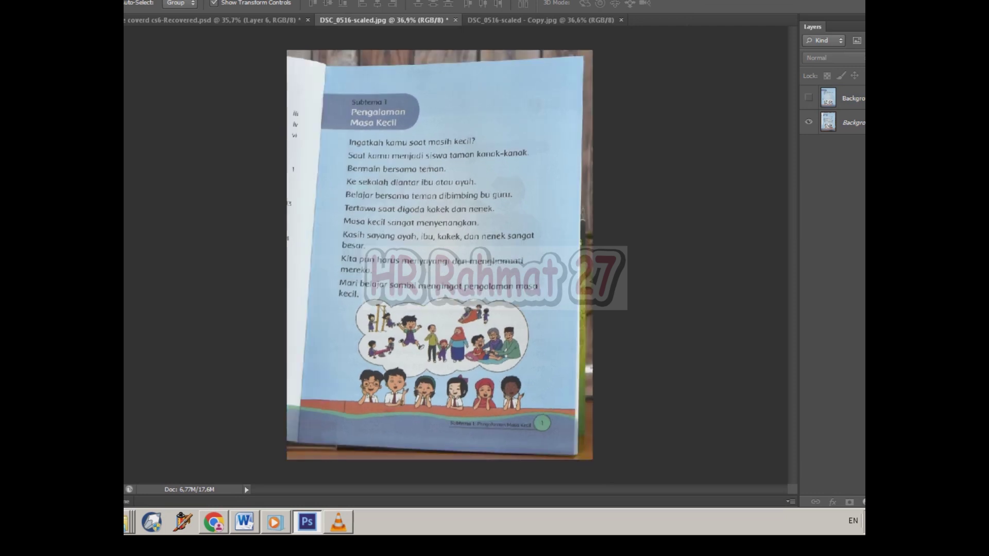
pyautogui.click(809, 98)
pyautogui.click(808, 97)
pyautogui.click(809, 98)
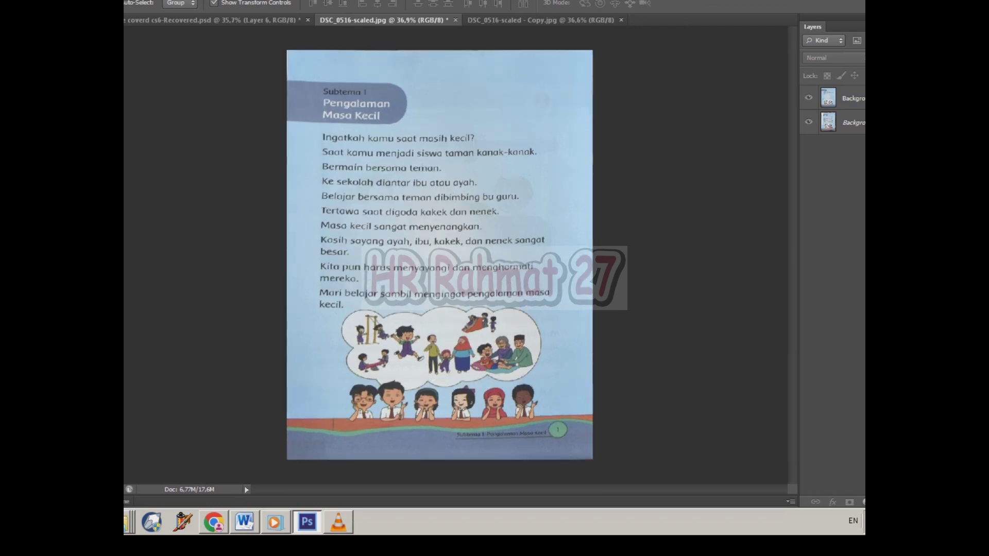
pyautogui.click(809, 98)
pyautogui.click(850, 98)
pyautogui.hotkey('ctrl', 't')
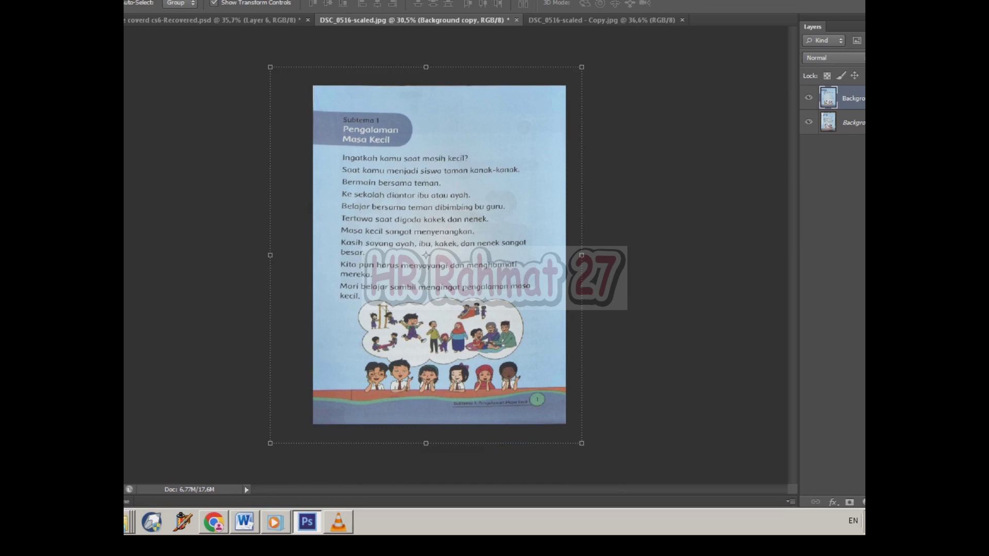
# Step: Lower the top-left corner slightly so the page's top edge is level
pyautogui.moveTo(269, 67); pyautogui.dragTo(265, 63)
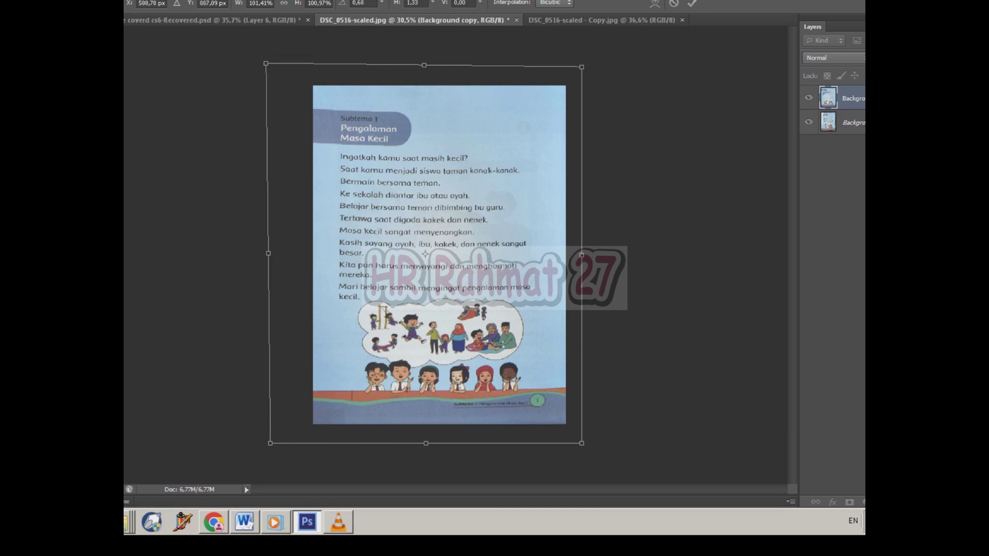
pyautogui.moveTo(266, 63); pyautogui.dragTo(266, 67)
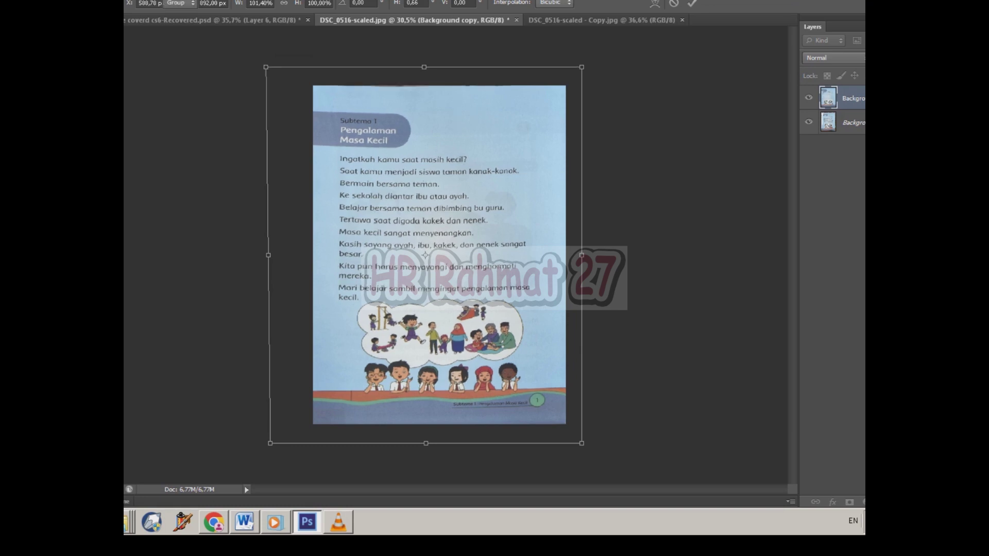
pyautogui.press('Return')
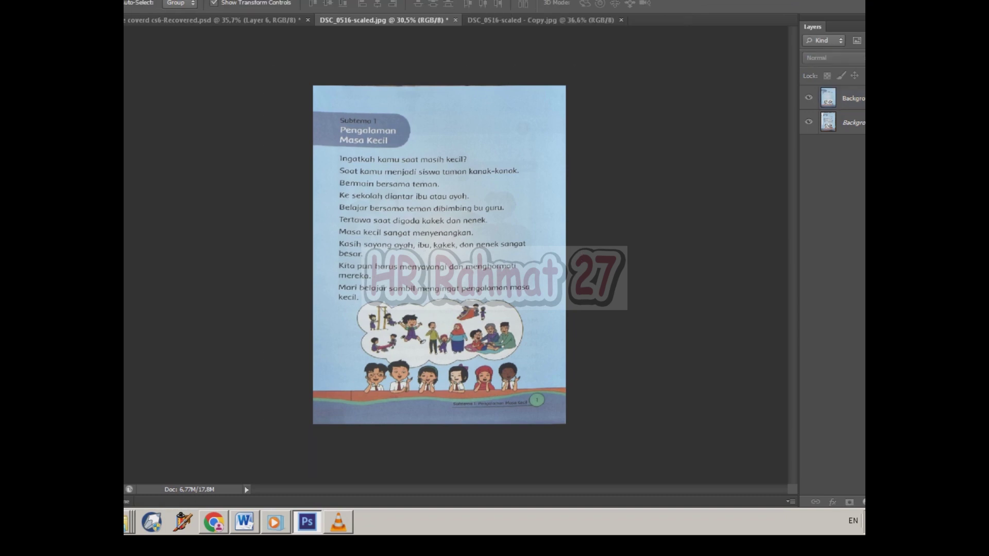
pyautogui.hotkey('ctrl', '0')
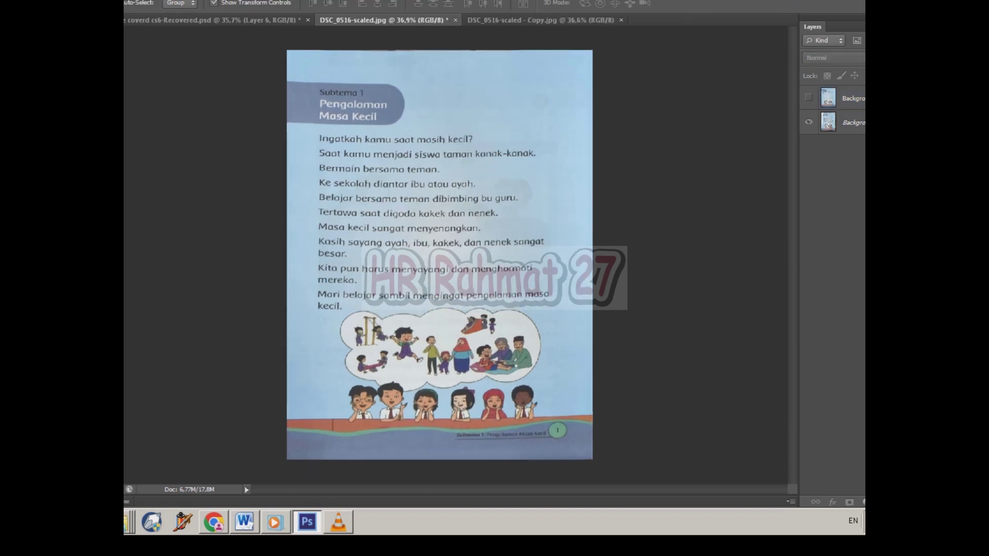
# Step: Compare the corrected page with the original, then switch to DSC_0516-scaled - Copy.jpg
pyautogui.click(809, 97)
pyautogui.click(809, 98)
pyautogui.click(809, 97)
pyautogui.click(541, 20)
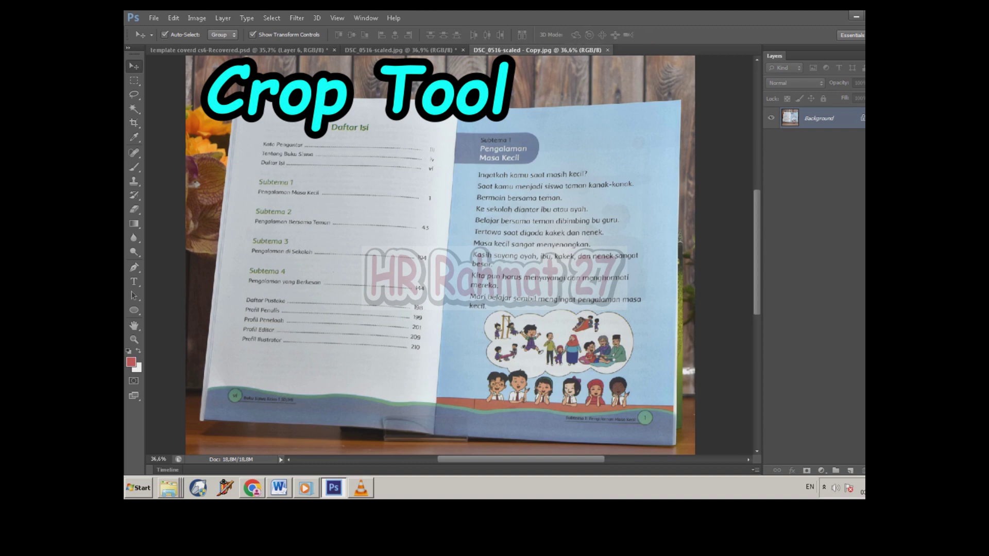
# Step: Crop the photo to the left-hand page, rotating the crop box to level it
pyautogui.hotkey('ctrl', '-')
pyautogui.press('c')
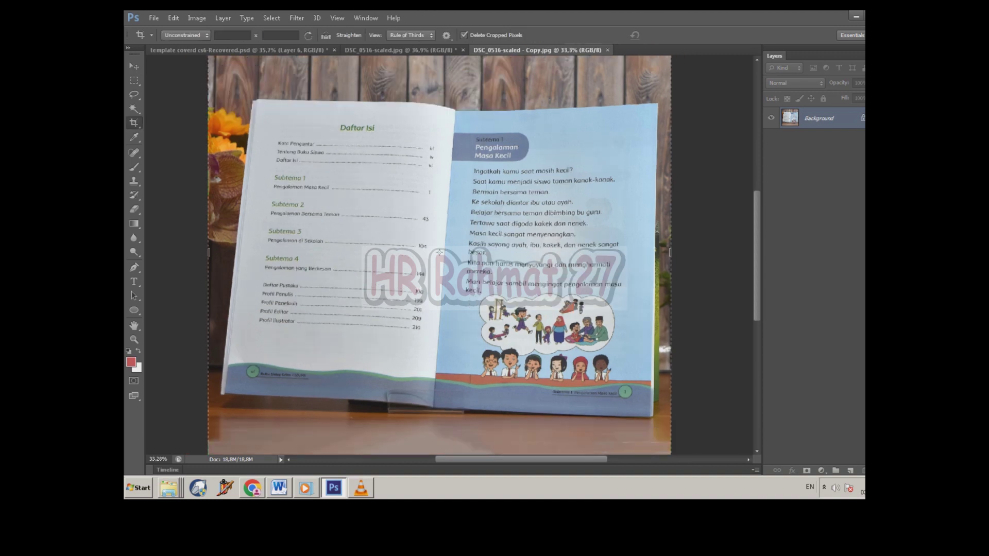
pyautogui.moveTo(222, 96); pyautogui.dragTo(435, 406)
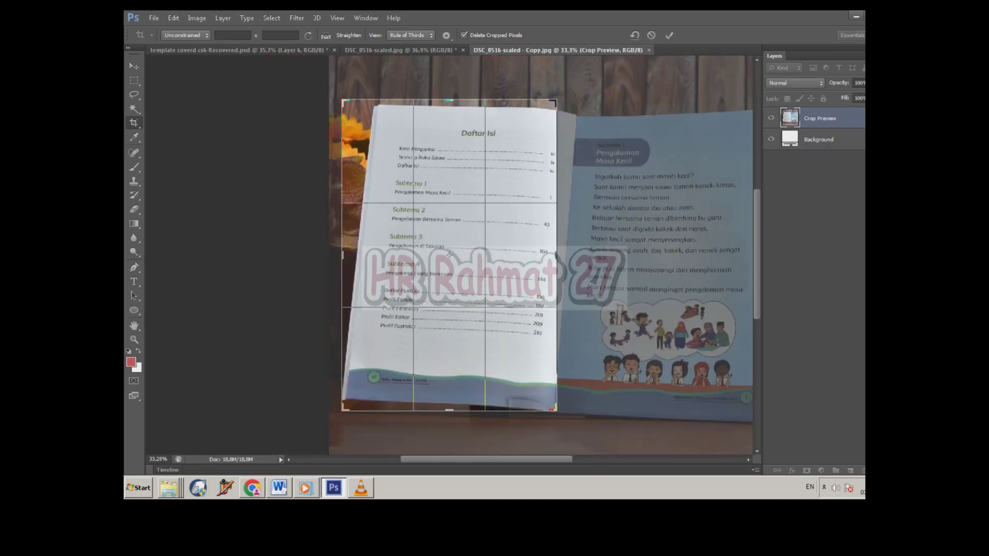
pyautogui.moveTo(361, 77)
pyautogui.mouseDown()
pyautogui.moveTo(334, 66)
pyautogui.moveTo(325, 75)
pyautogui.mouseUp()
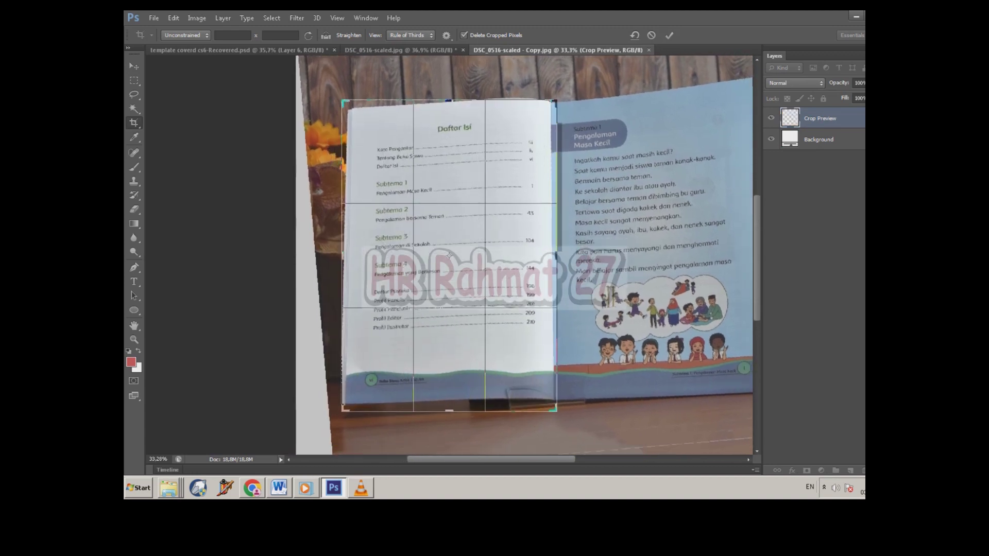
pyautogui.press('Return')
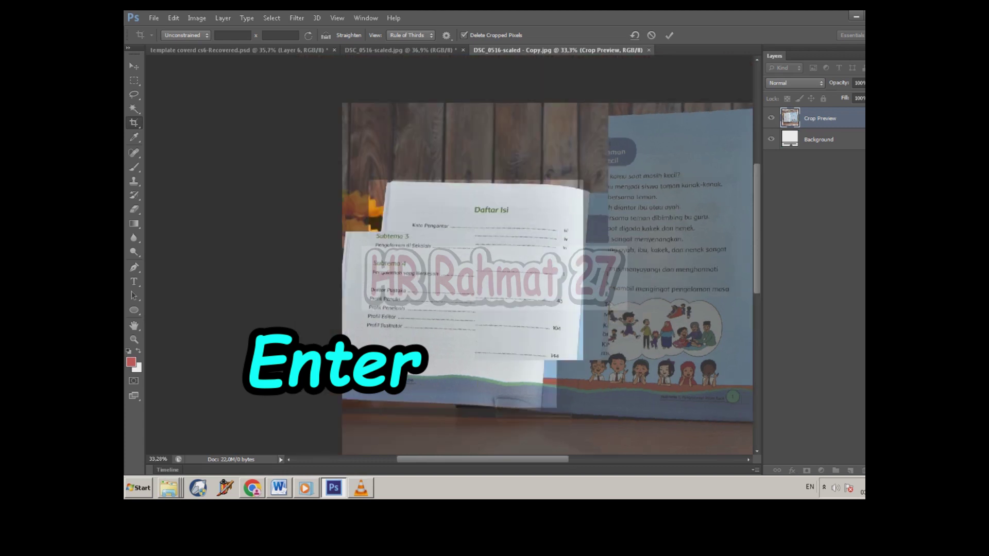
# Step: Duplicate the Background layer into a Background copy layer
pyautogui.press('v')
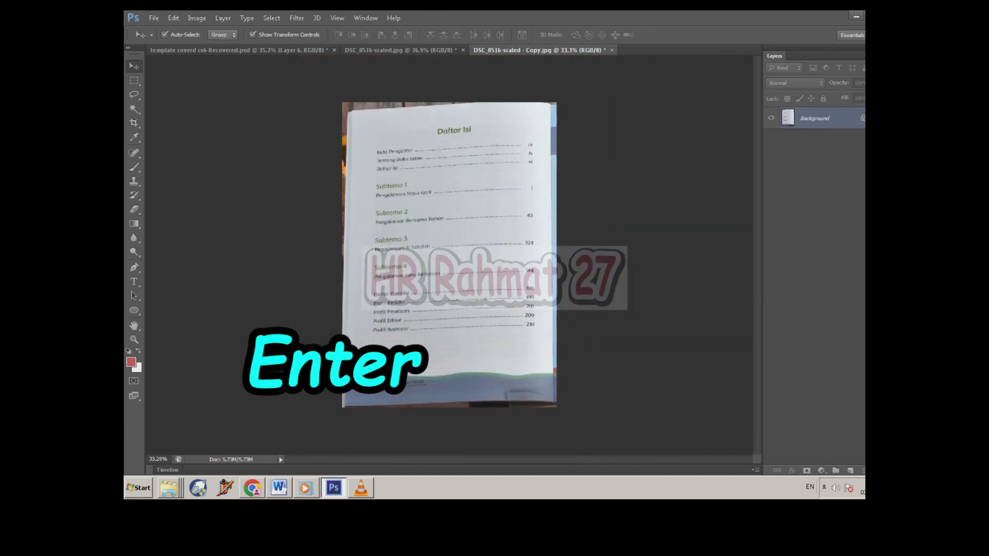
pyautogui.rightClick(802, 119)
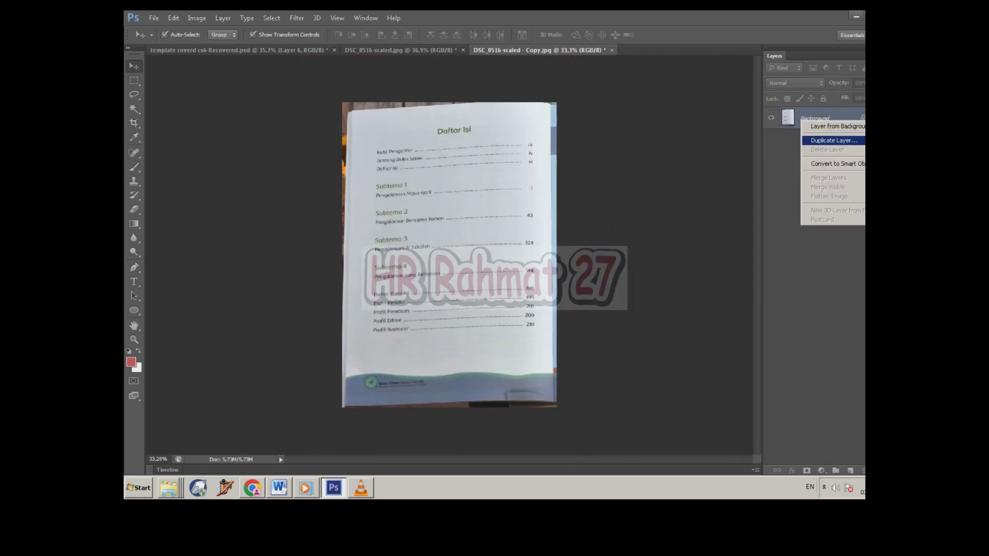
pyautogui.click(833, 140)
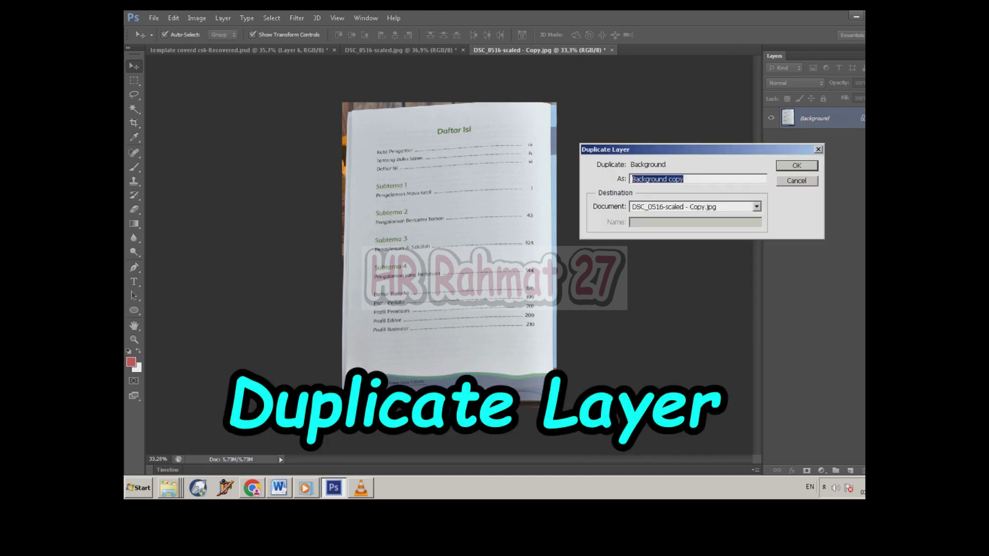
pyautogui.click(797, 165)
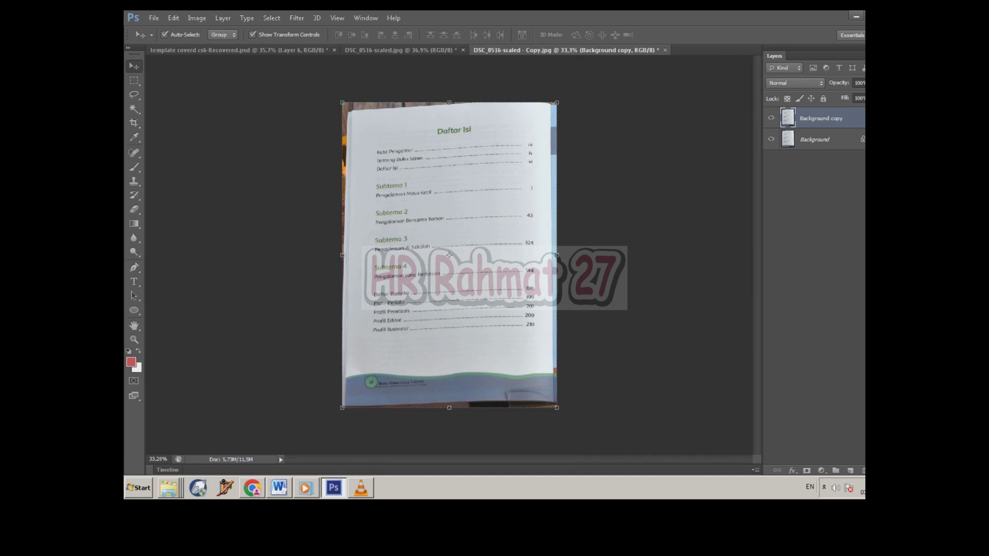
# Step: Drag the contents page's four corners outward to square up the page
pyautogui.moveTo(342, 103); pyautogui.dragTo(331, 92)
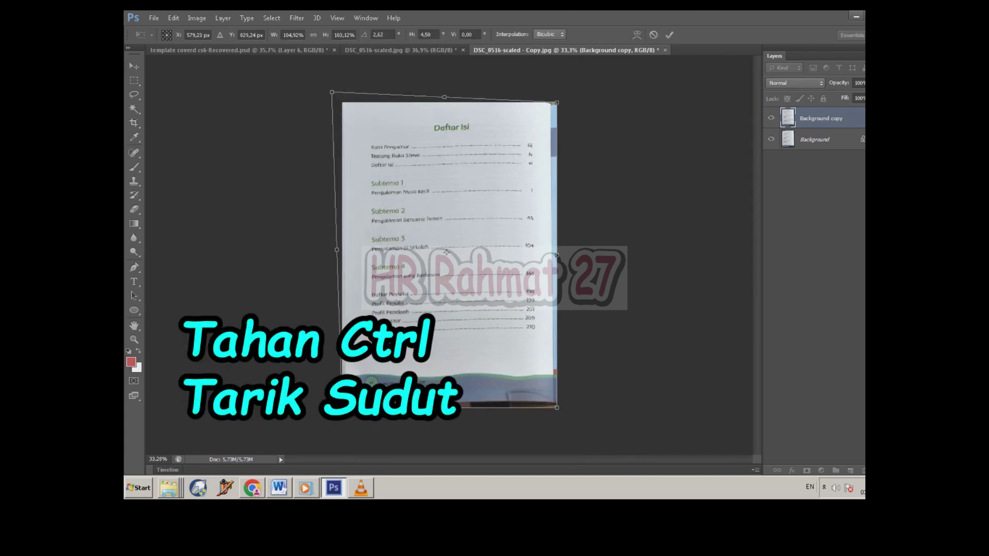
pyautogui.moveTo(341, 407); pyautogui.dragTo(338, 409)
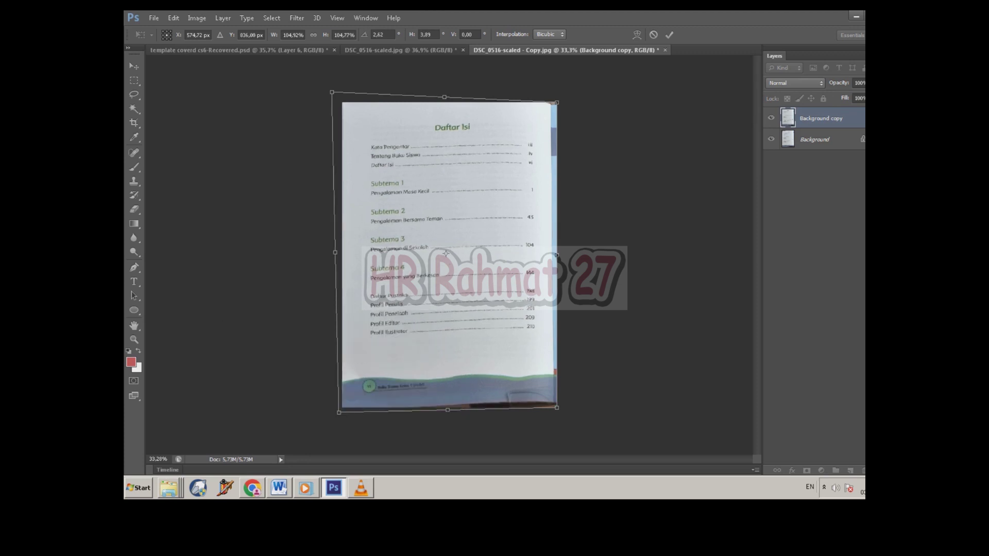
pyautogui.moveTo(557, 407); pyautogui.dragTo(564, 413)
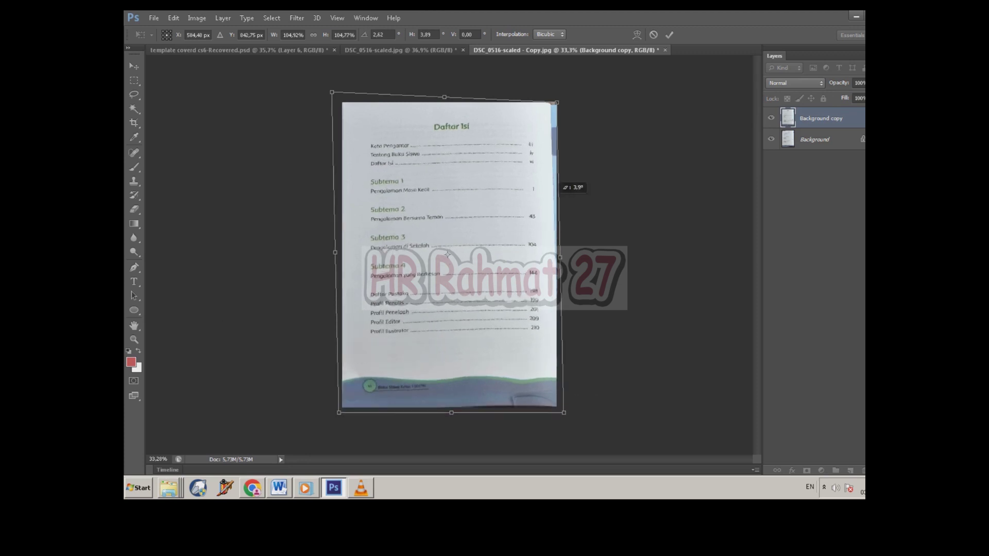
pyautogui.moveTo(556, 102); pyautogui.dragTo(566, 103)
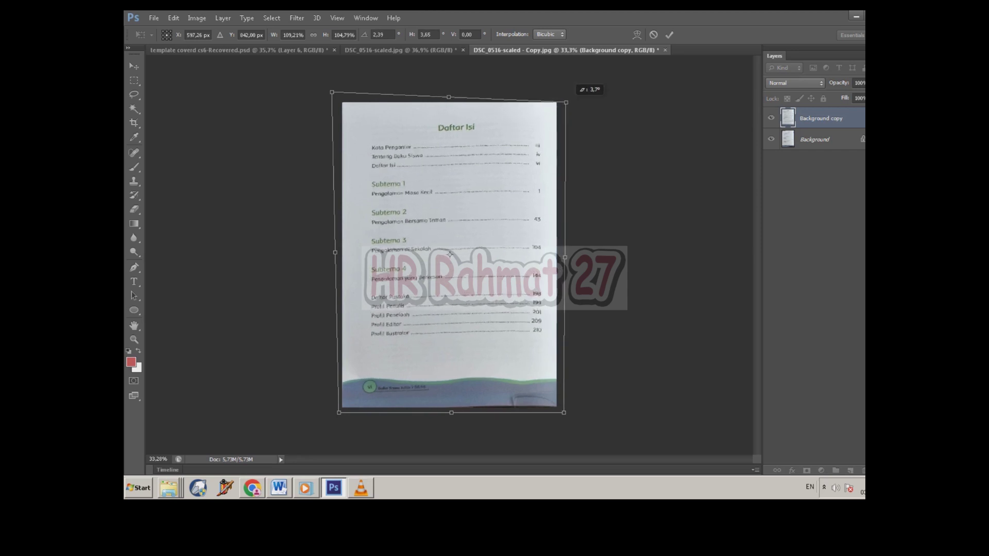
pyautogui.moveTo(332, 93); pyautogui.dragTo(332, 90)
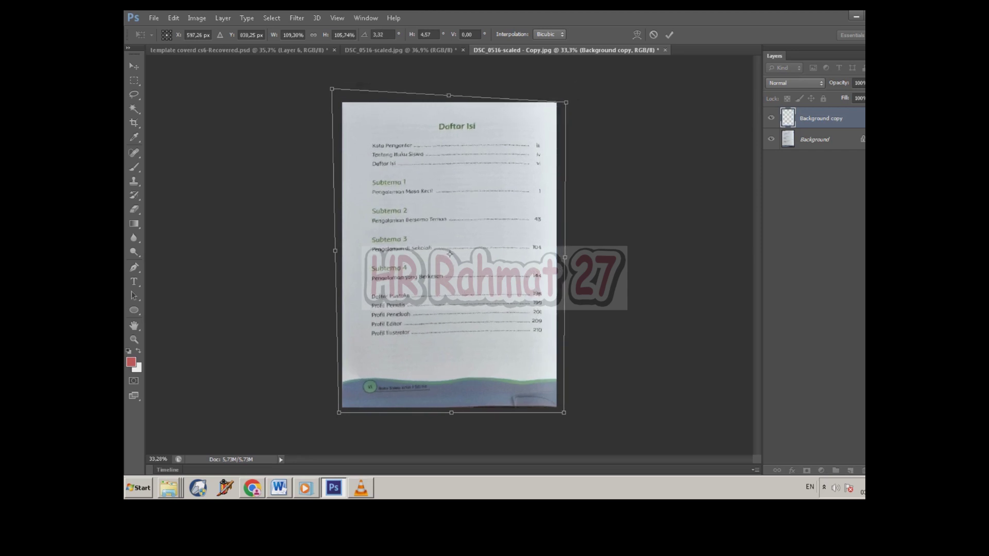
pyautogui.press('Return')
# Step: Shift the page slightly right, refine its left corners, and apply the transform
pyautogui.moveTo(450, 253); pyautogui.dragTo(452, 253)
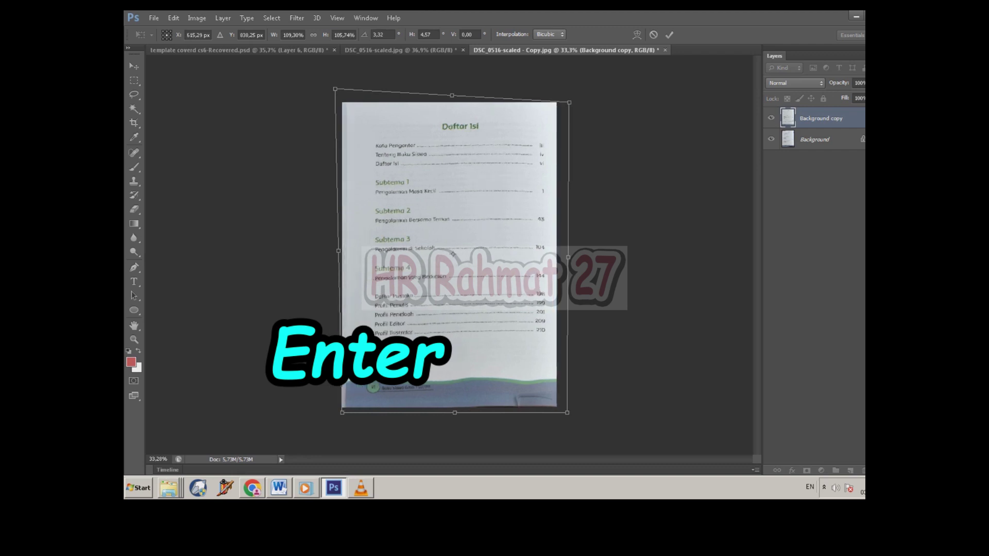
pyautogui.moveTo(342, 412); pyautogui.dragTo(334, 415)
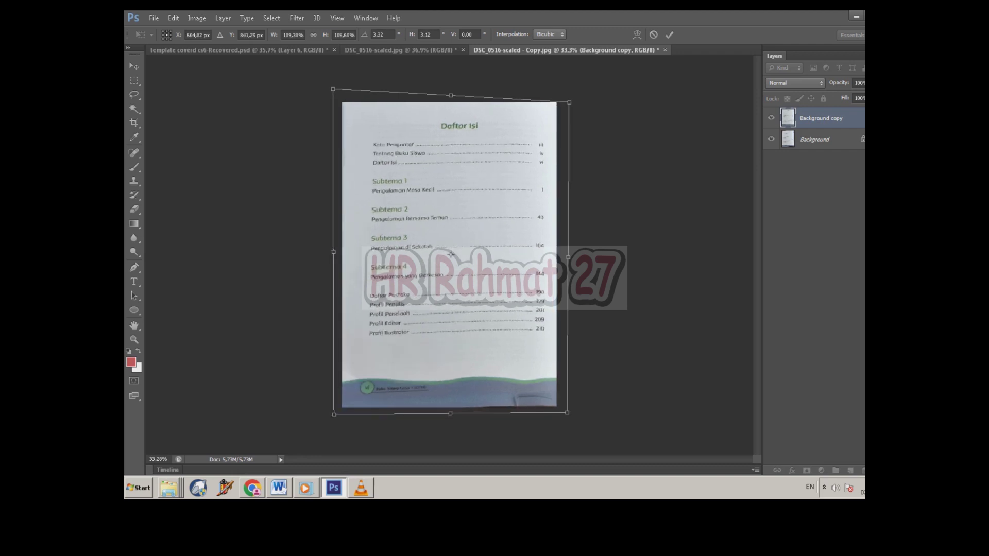
pyautogui.moveTo(335, 88); pyautogui.dragTo(332, 89)
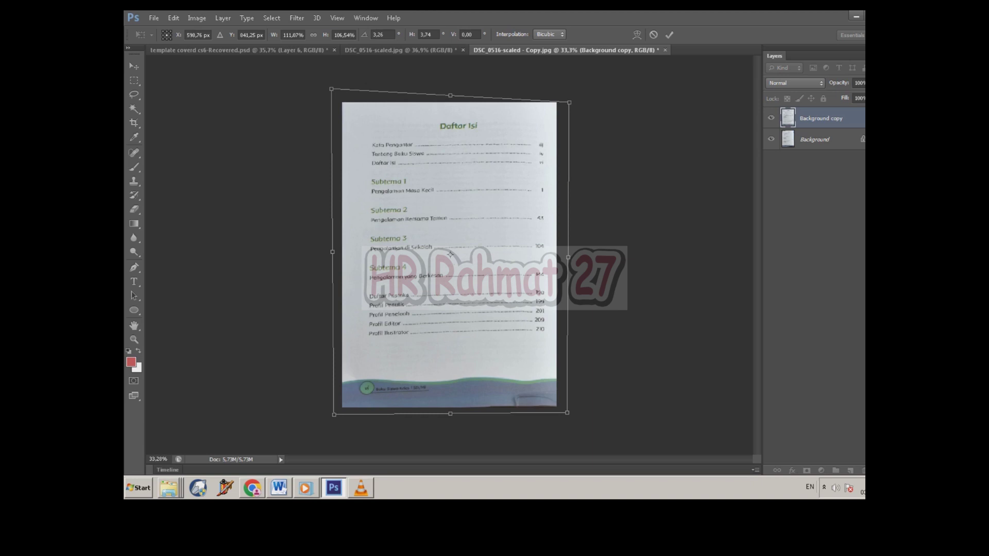
pyautogui.press('v')
pyautogui.press('Return')
pyautogui.scroll(1, 458, 195)
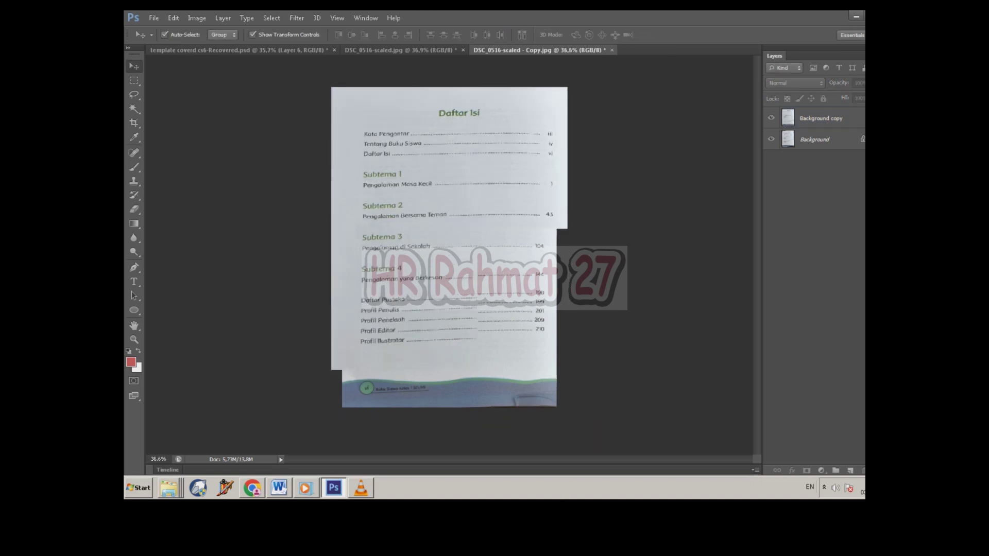
pyautogui.scroll(1, 458, 195)
pyautogui.scroll(1, 458, 194)
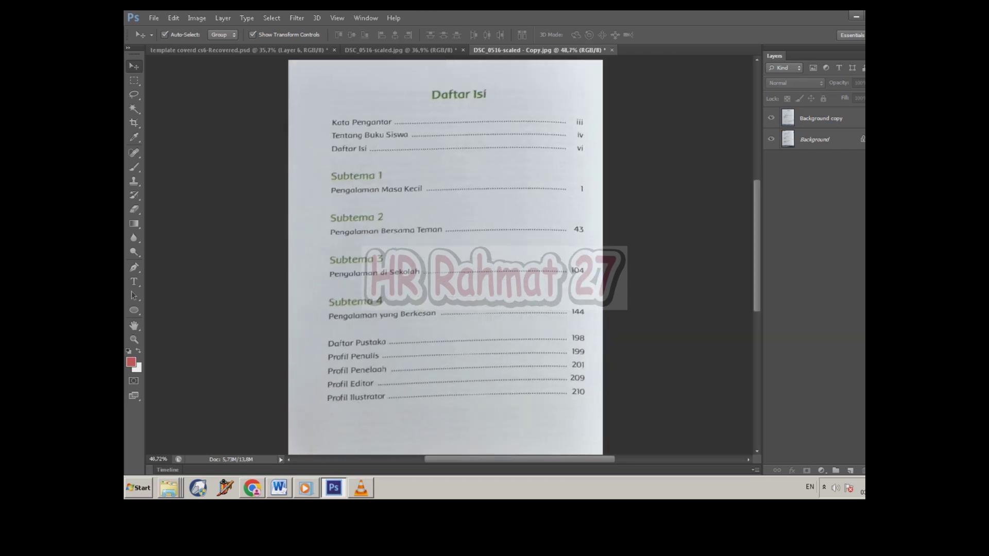
pyautogui.scroll(-1, 460, 168)
pyautogui.click(771, 117)
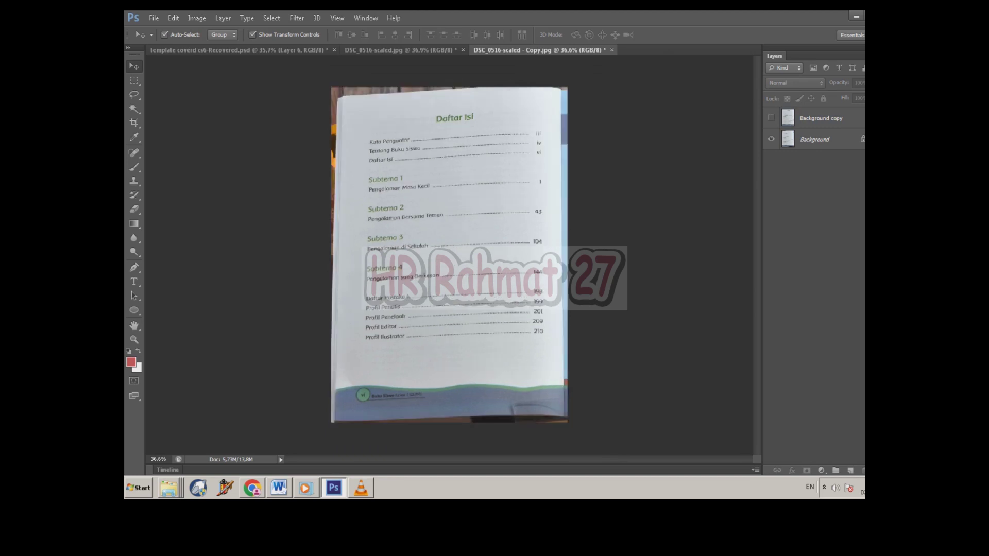
pyautogui.click(772, 118)
pyautogui.click(771, 118)
pyautogui.scroll(1, 477, 162)
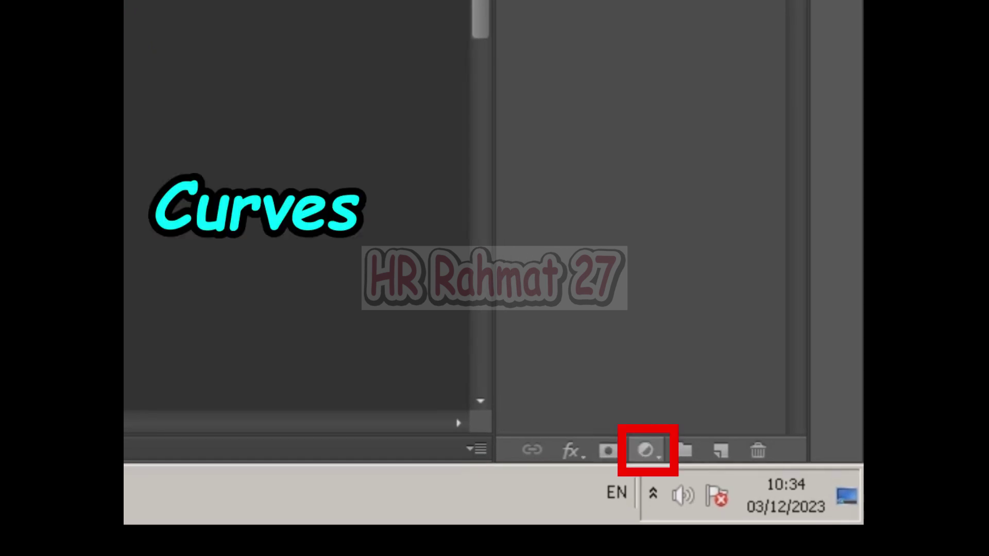
# Step: Add a Curves adjustment layer with the white and black point sliders moved inward
pyautogui.click(645, 451)
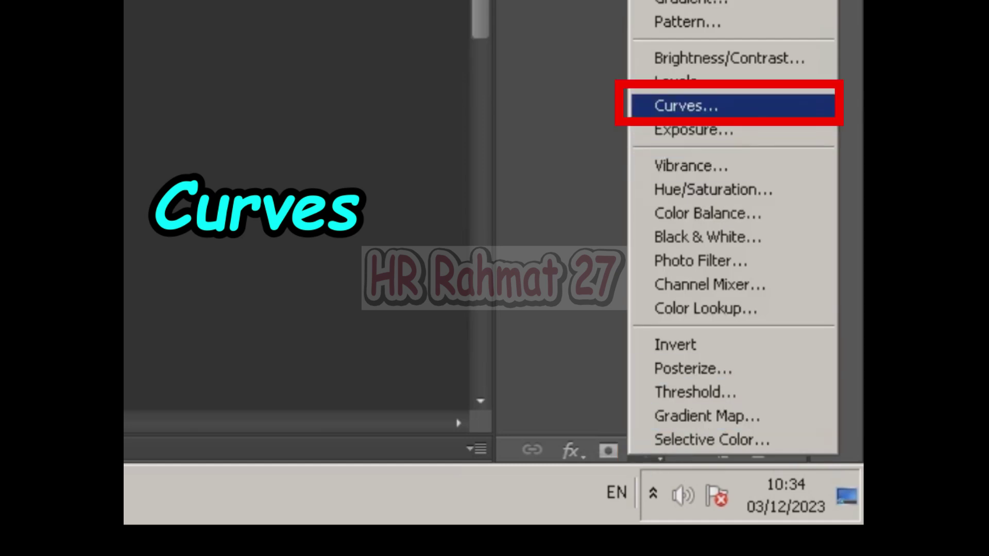
pyautogui.click(685, 105)
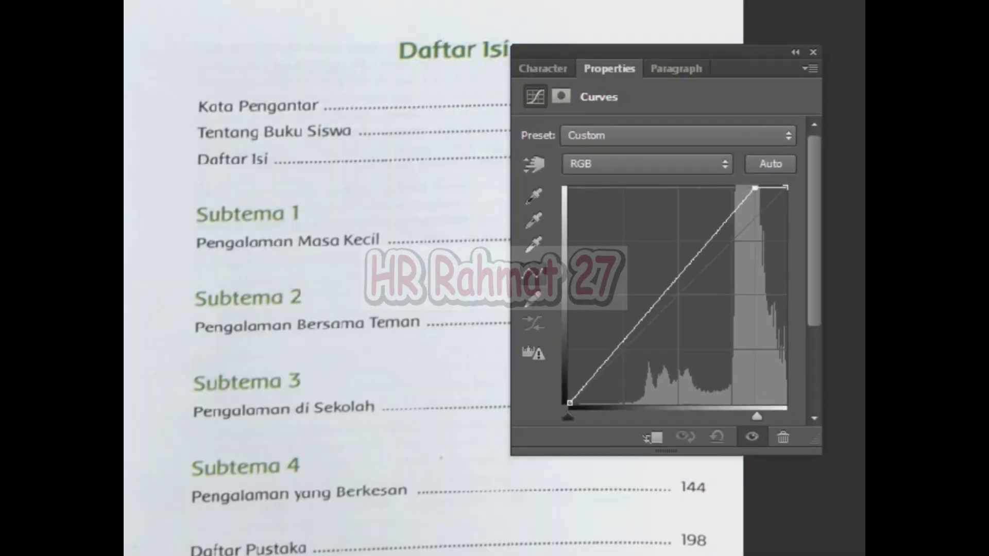
pyautogui.moveTo(759, 406); pyautogui.dragTo(716, 406)
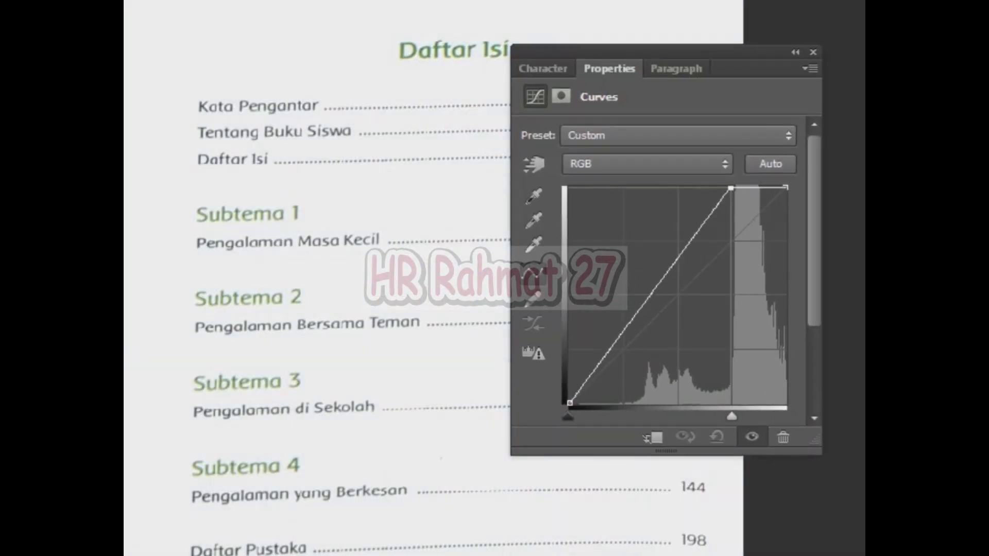
pyautogui.moveTo(568, 416); pyautogui.dragTo(601, 416)
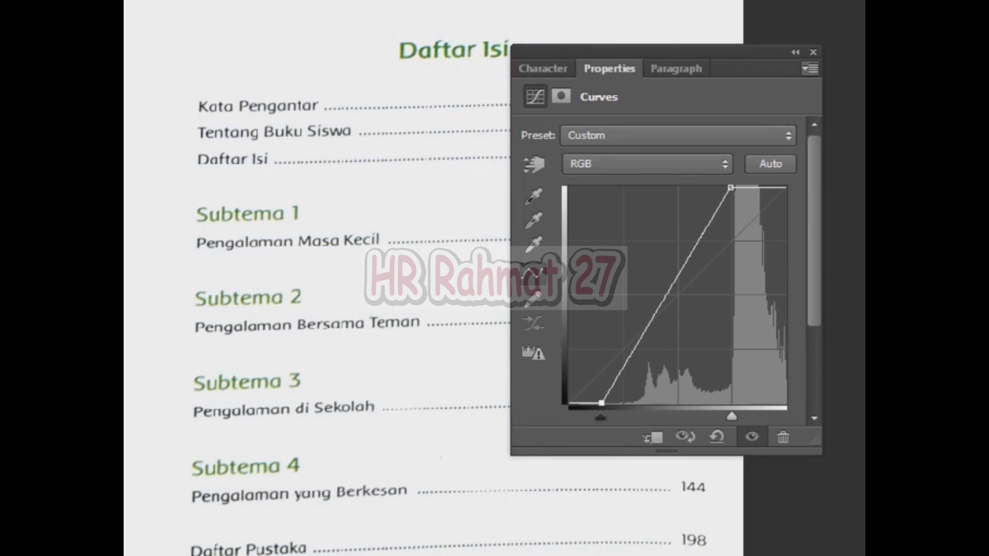
pyautogui.click(813, 52)
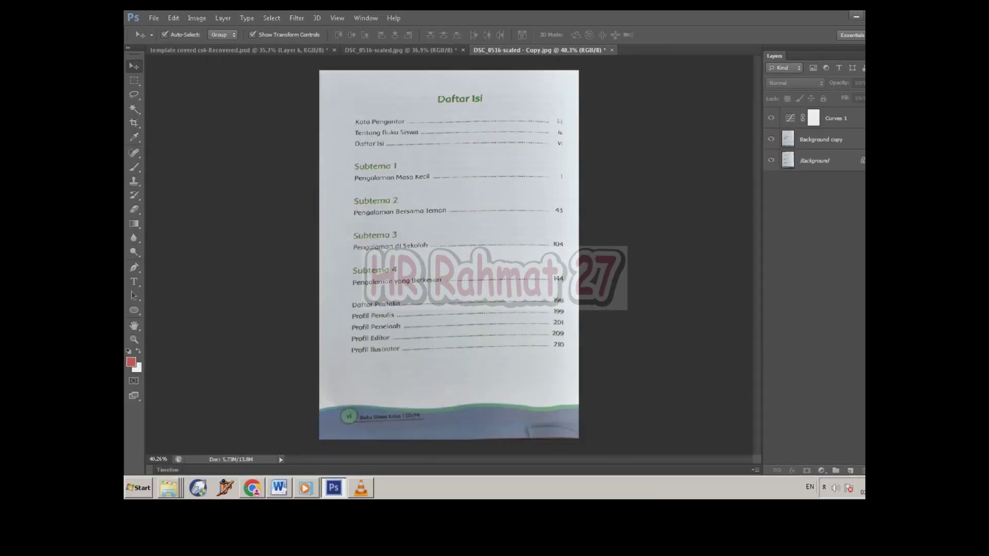
# Step: Group Curves 1 and Background copy into Group 1, then toggle it to compare before and after
pyautogui.hotkey('ctrl', 'alt', 'a')
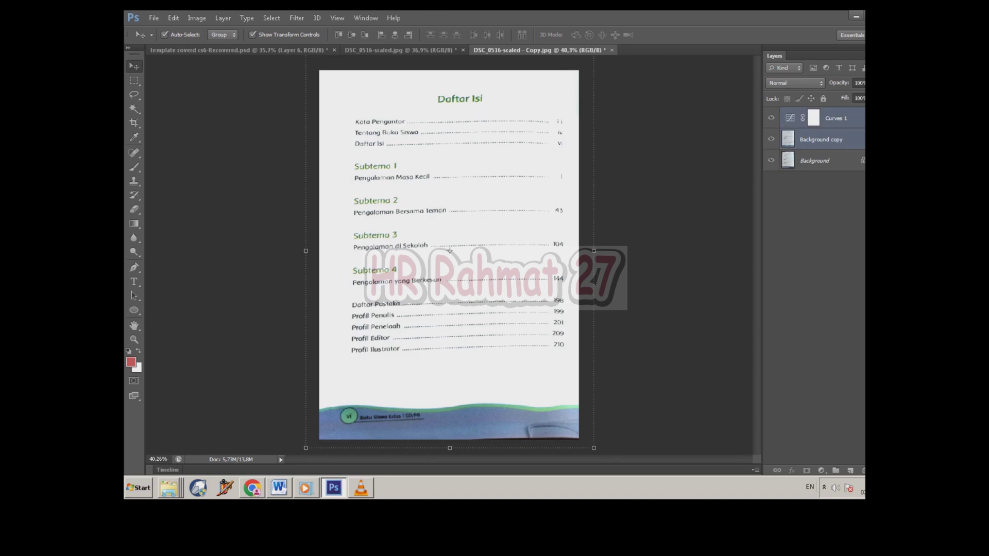
pyautogui.hotkey('ctrl', 'g')
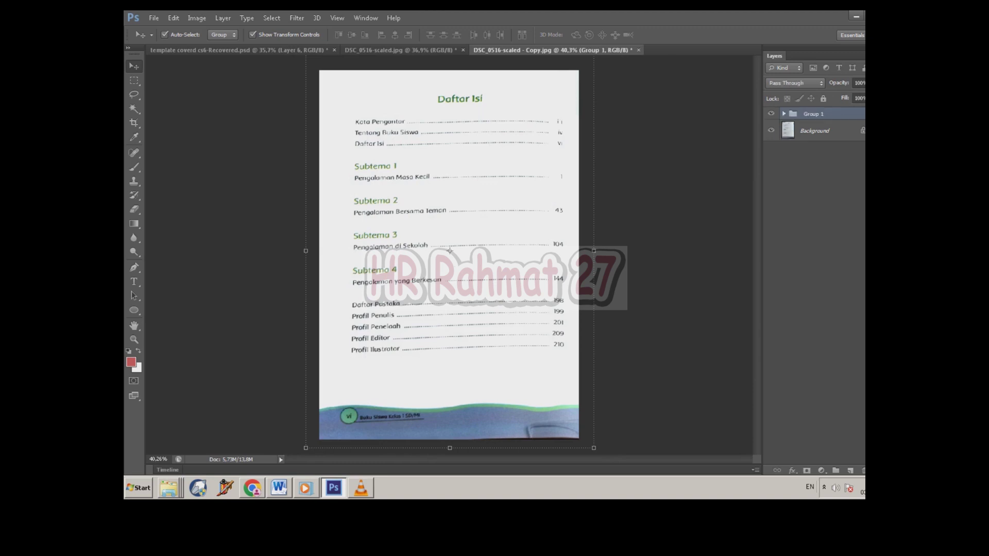
pyautogui.click(771, 114)
pyautogui.click(771, 114)
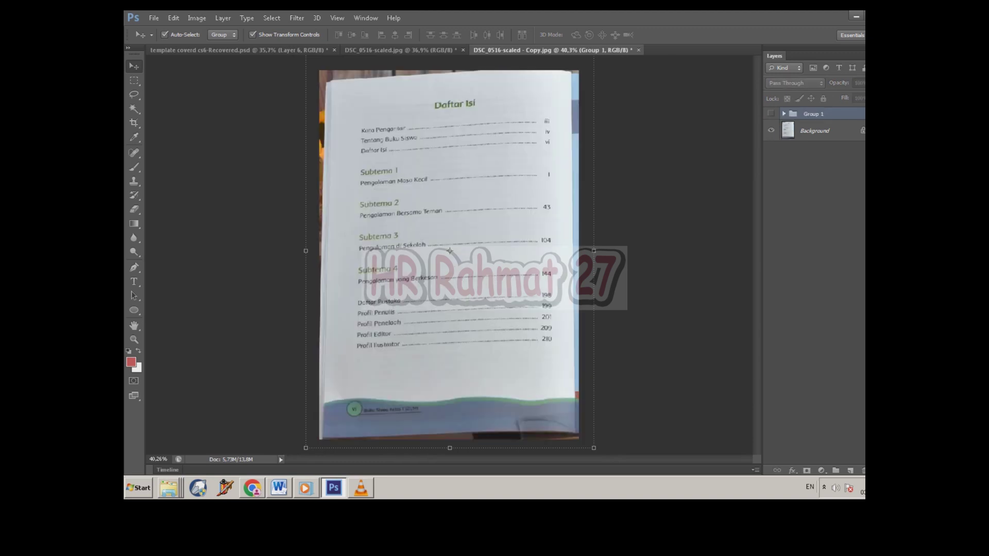
pyautogui.click(771, 113)
pyautogui.click(771, 113)
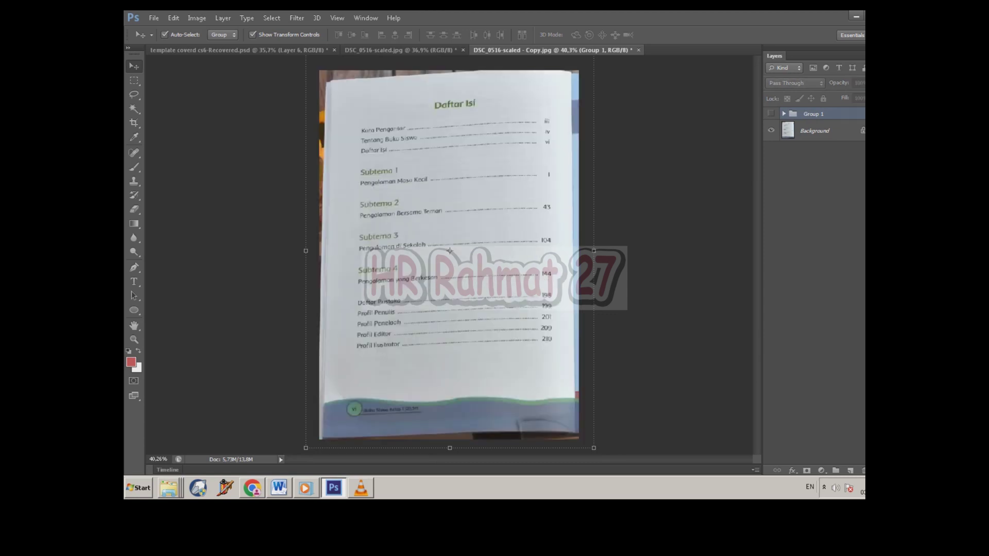